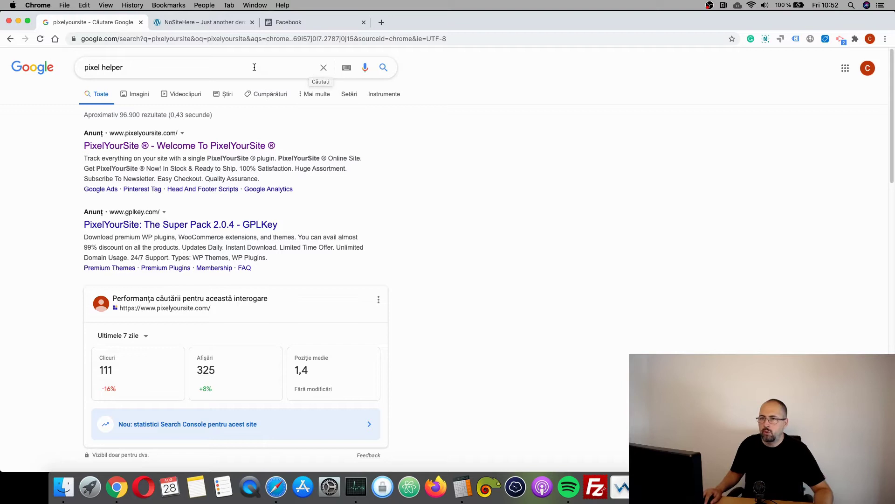
Search the Chrome Web Store for Facebook Pixel Helper and add it to Chrome
click(383, 68)
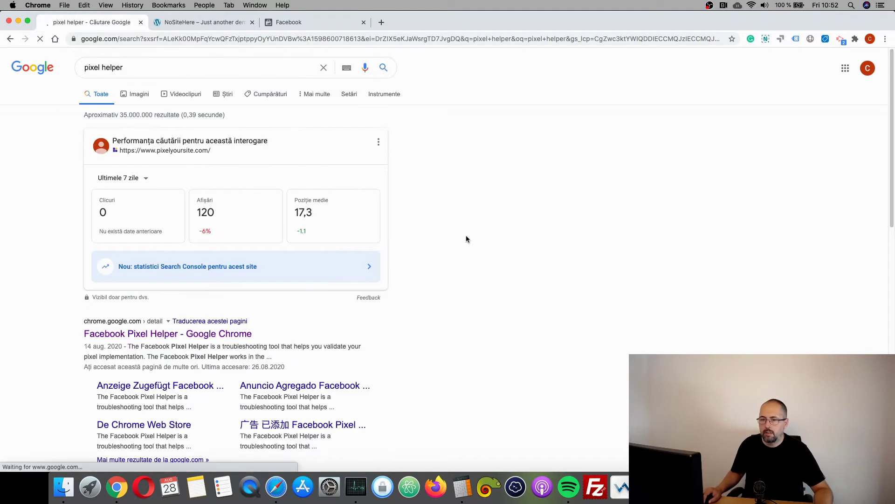
scroll(465, 238, down, 1)
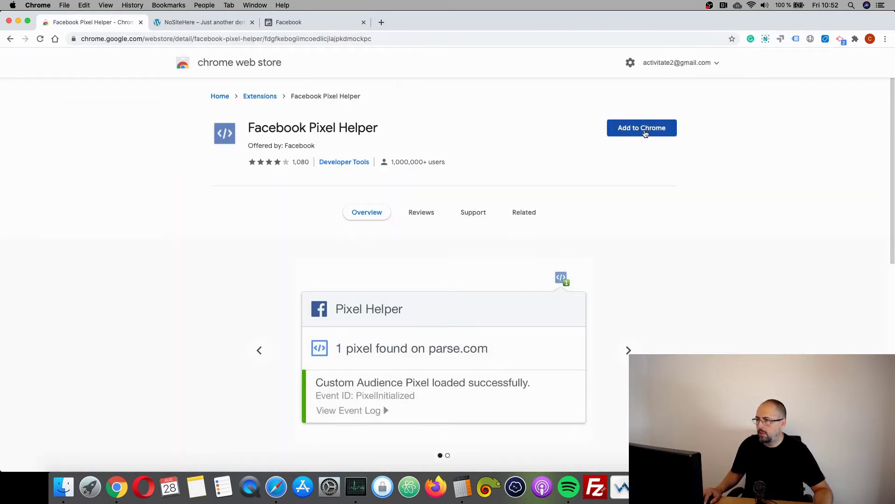
click(645, 132)
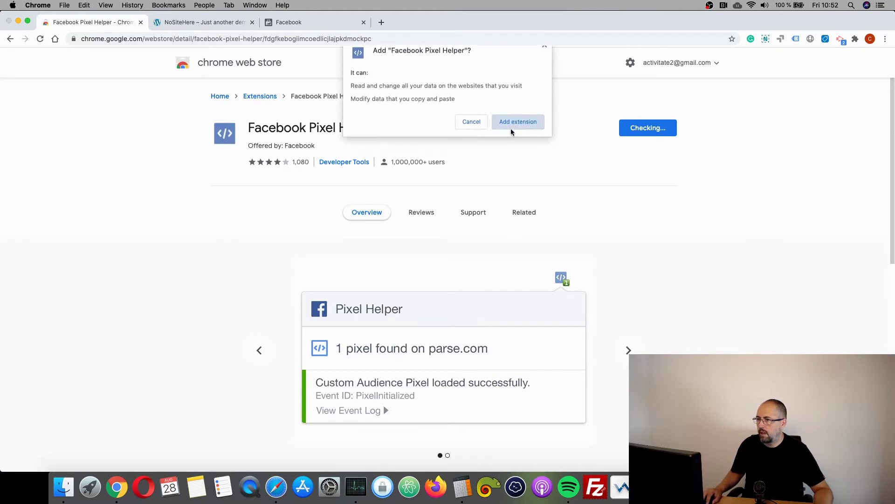
click(511, 130)
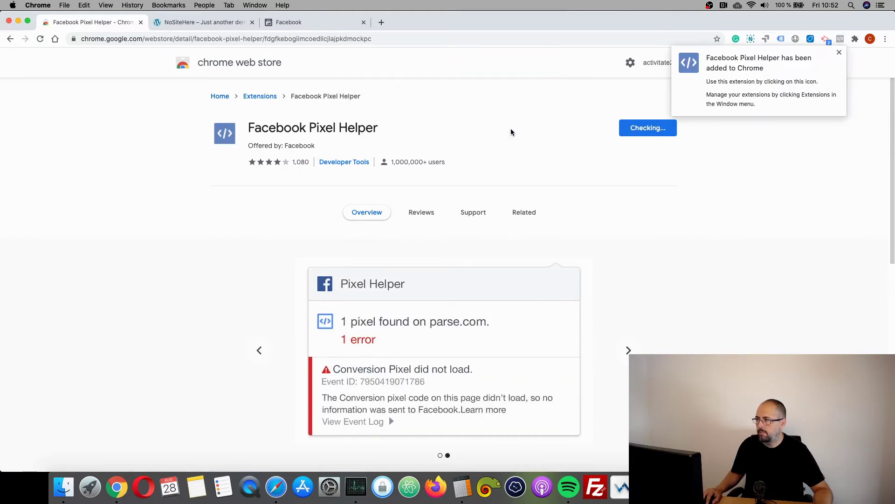
Pin Pixel Helper to the toolbar and move it first among the extensions
right_click(841, 42)
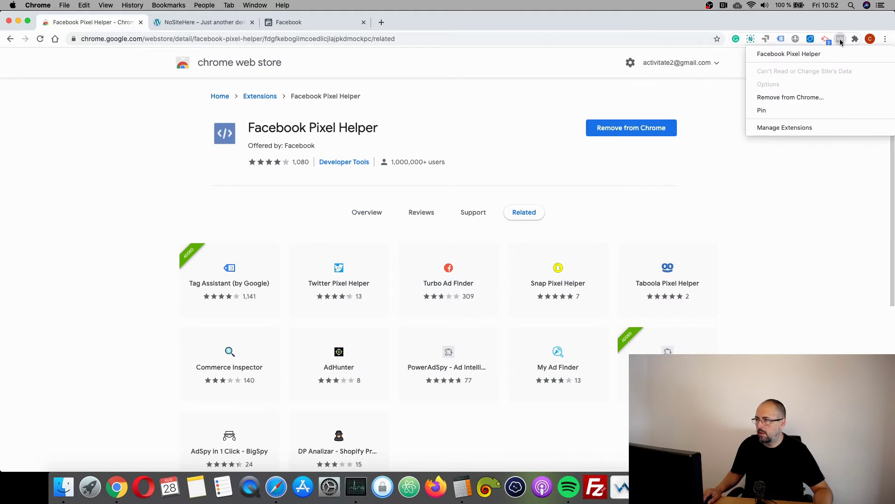
click(793, 115)
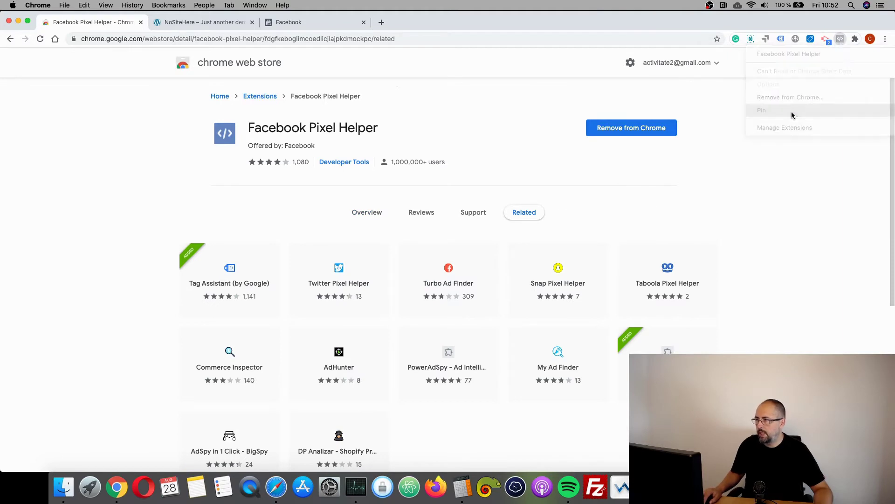
drag(842, 40, 740, 40)
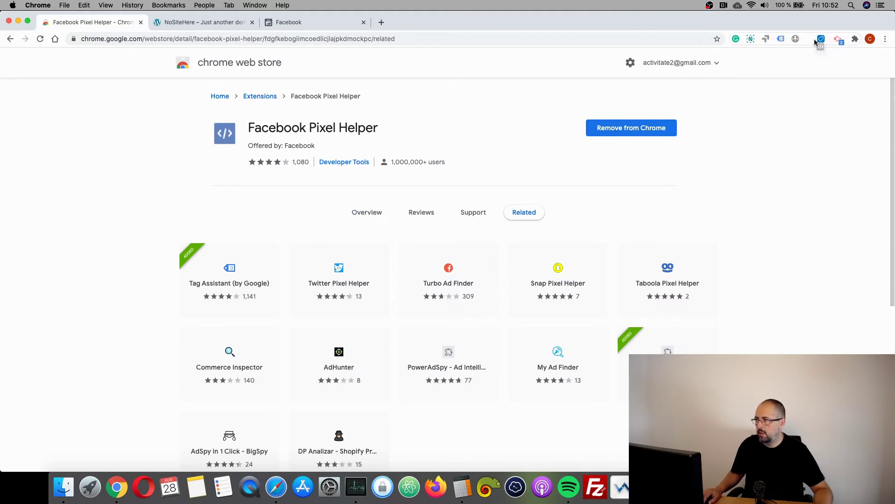
right_click(740, 41)
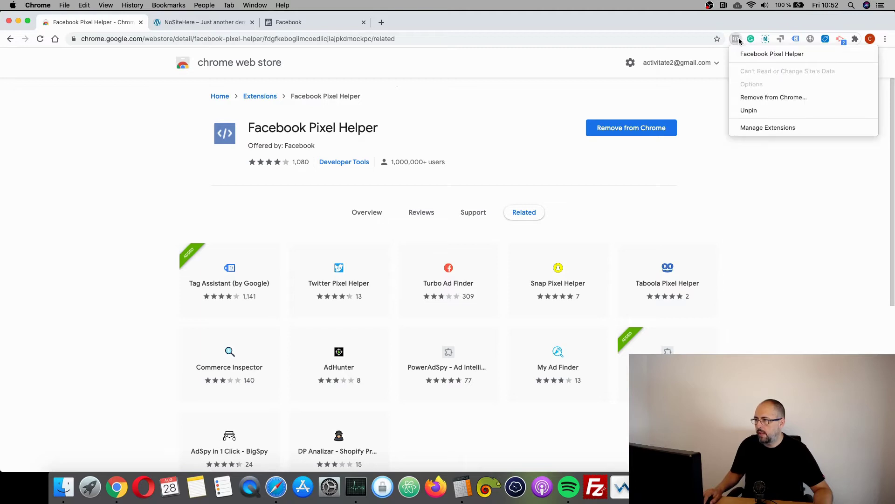
Open Pixel Helper's extension details page and turn on 'Allow in incognito'
click(770, 127)
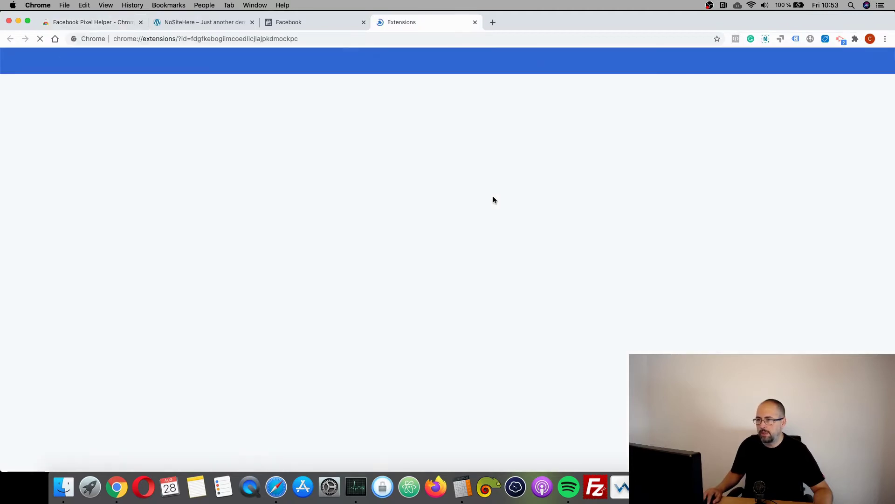
scroll(477, 219, down, 1)
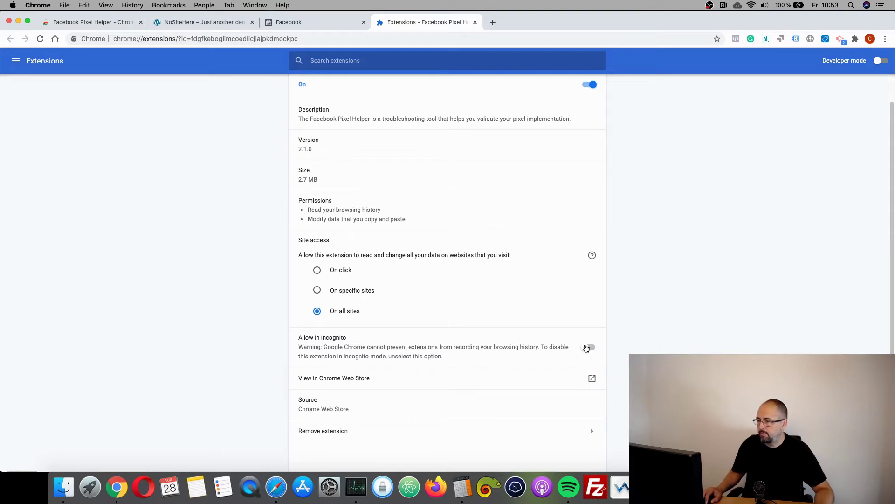
click(586, 349)
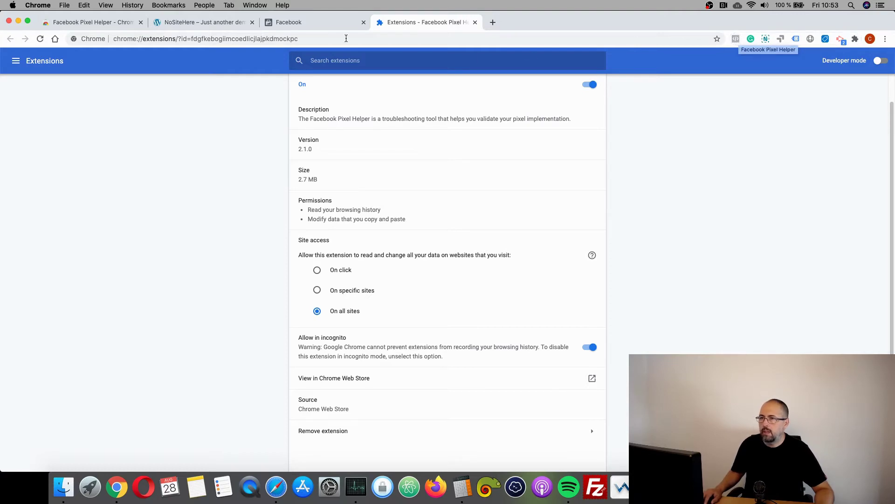
Reload the NoSiteHere home page and check GeneralEvent's parameters and PageView in Pixel Helper
click(184, 27)
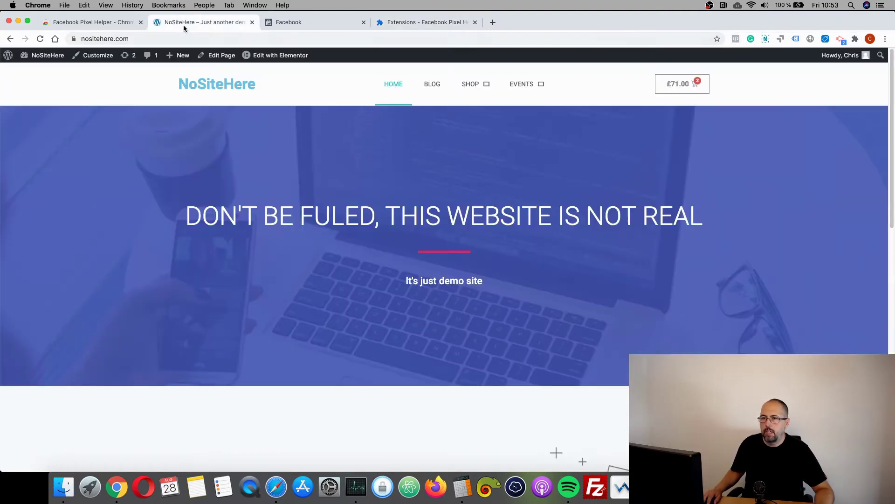
click(40, 40)
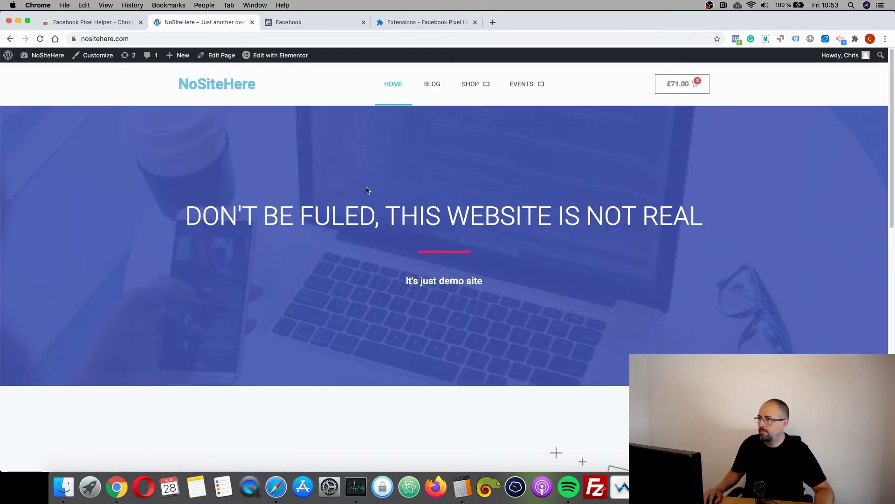
click(736, 40)
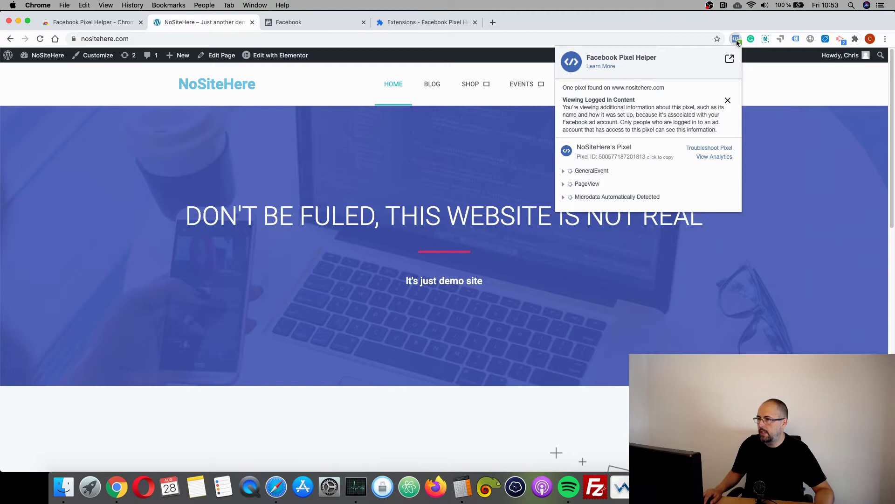
click(563, 173)
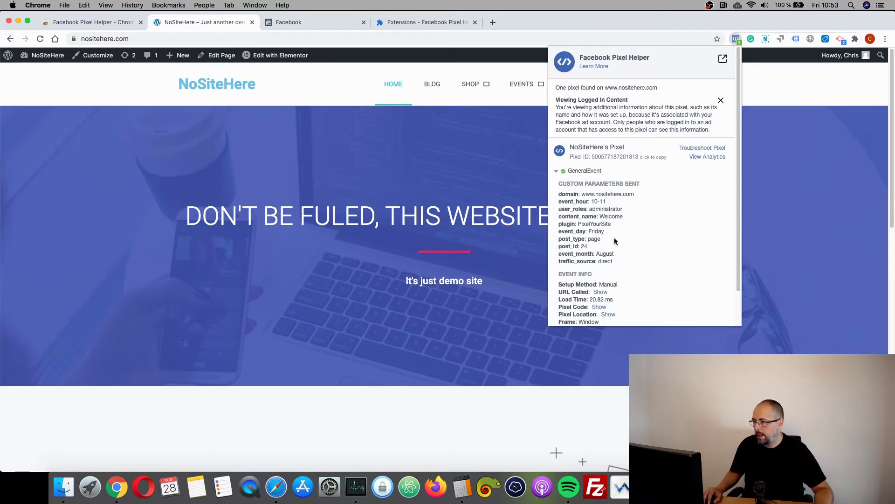
click(558, 172)
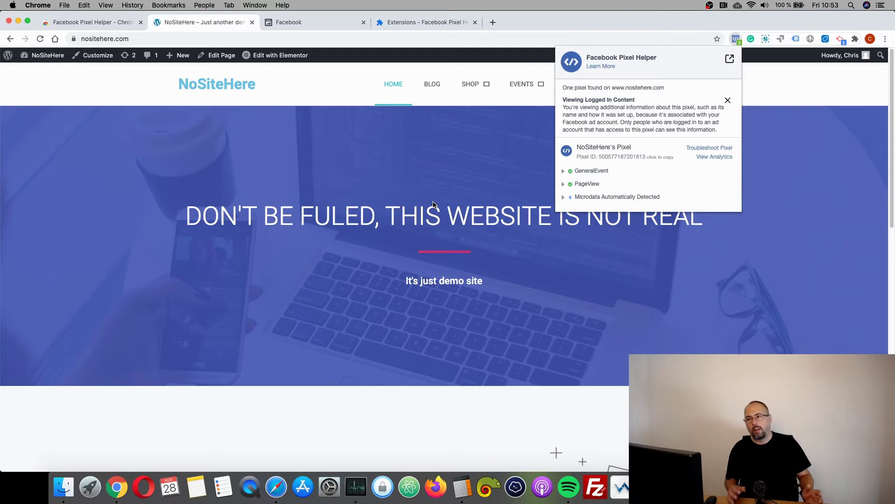
Load facebook.com in a new tab, then close that tab
click(493, 22)
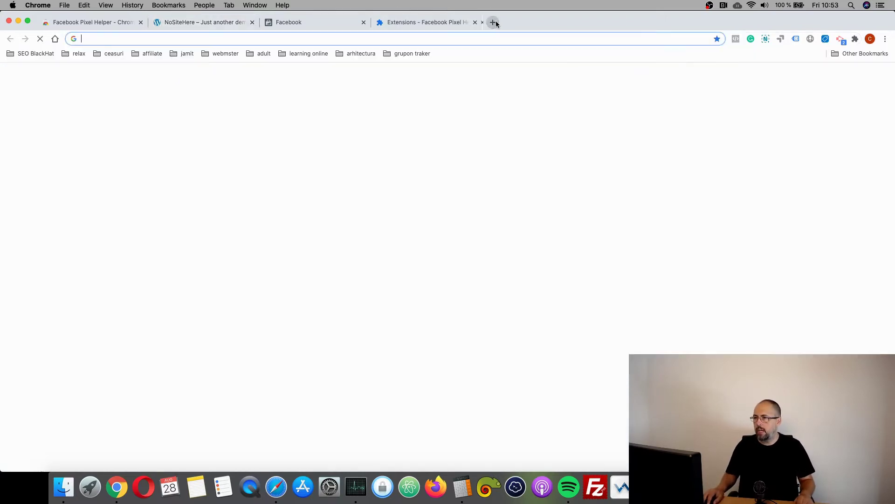
text(face)
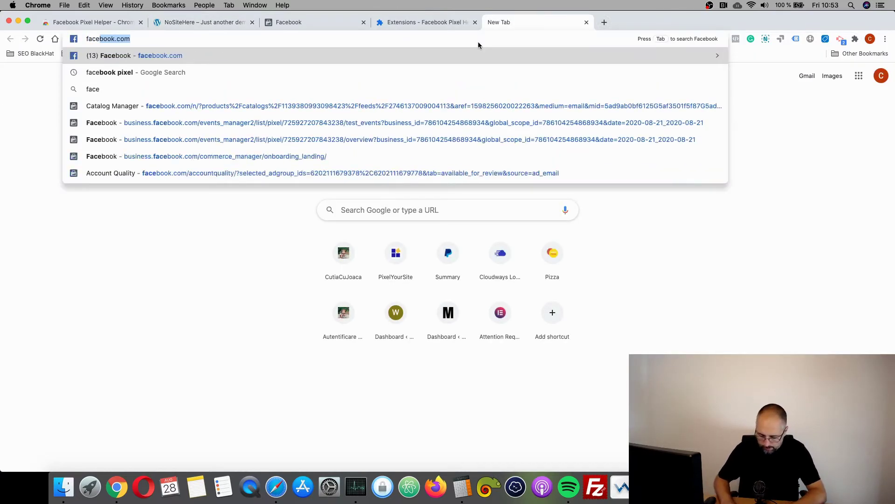
text(book.co)
key(Return)
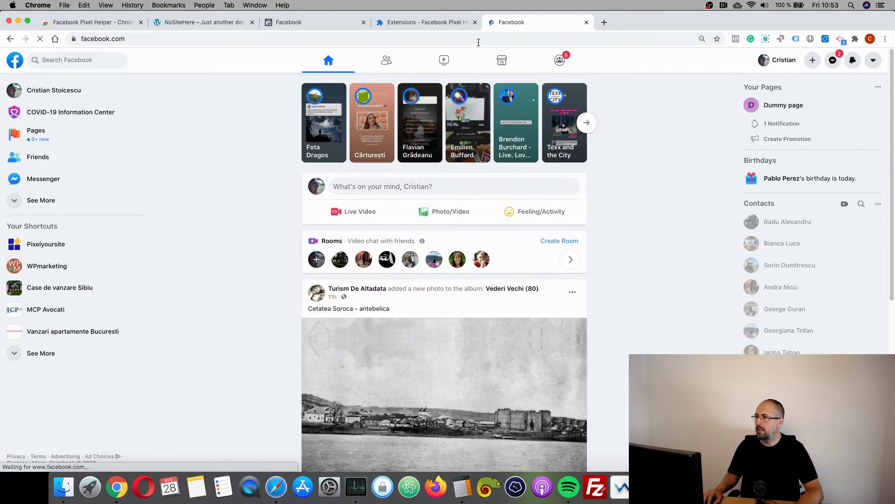
click(586, 22)
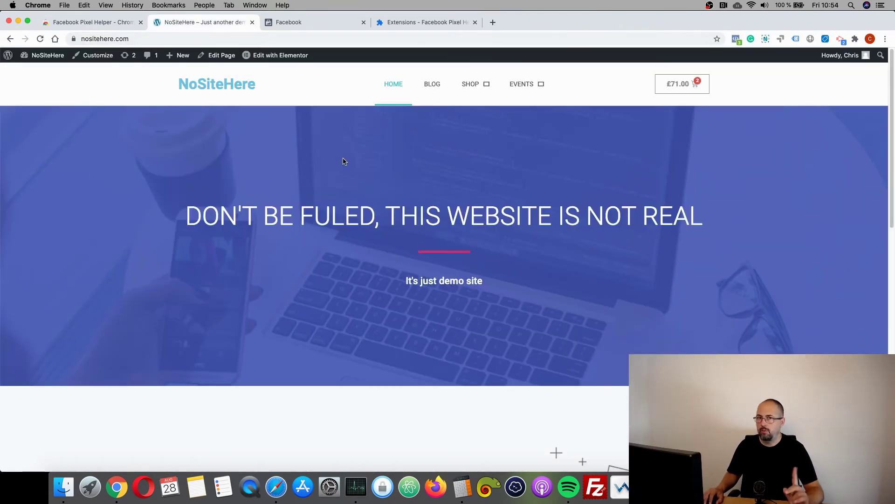
Load amazon.com in a new tab, see Pixel Helper report no pixels, and close it
click(492, 23)
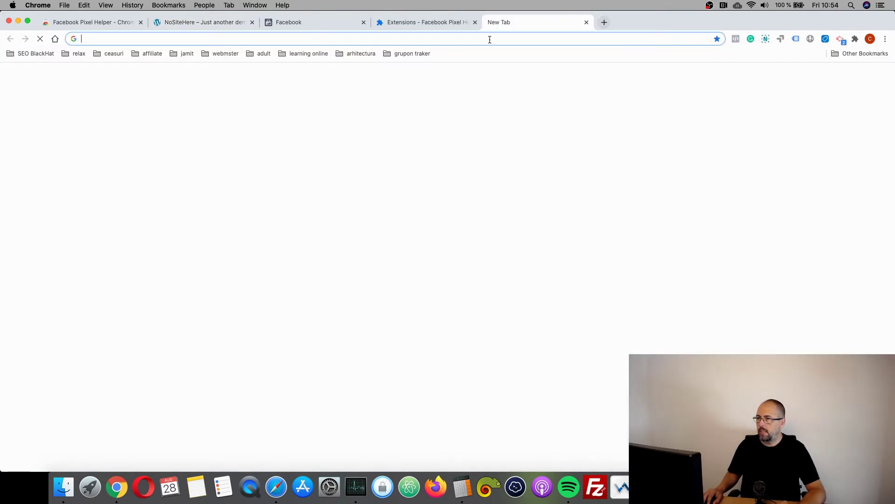
text(ma)
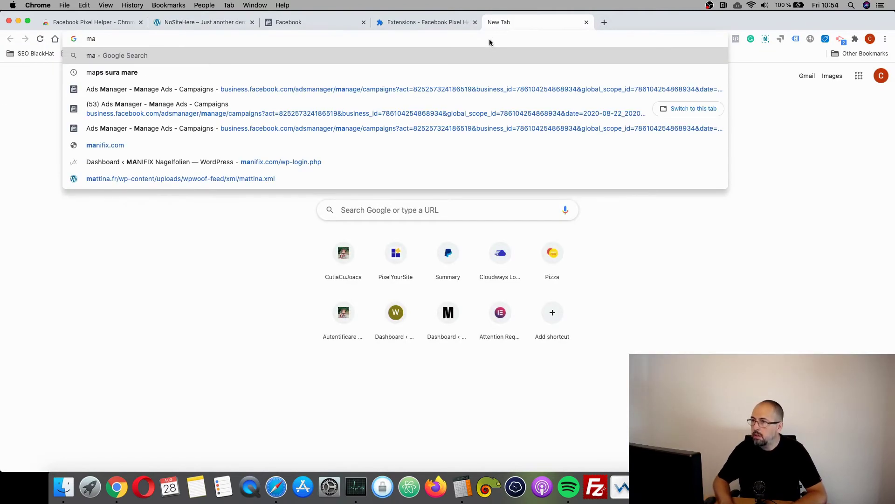
key(BackSpace)
key(BackSpace)
text(ama)
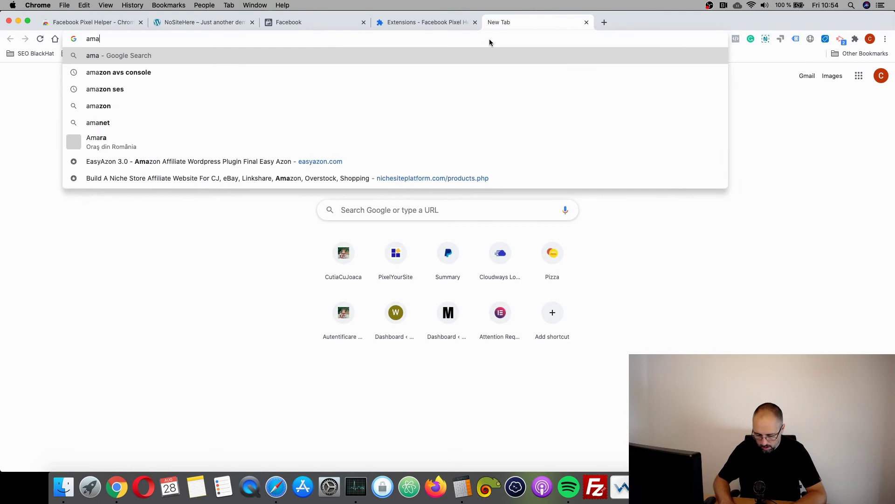
text(zon.com)
key(Return)
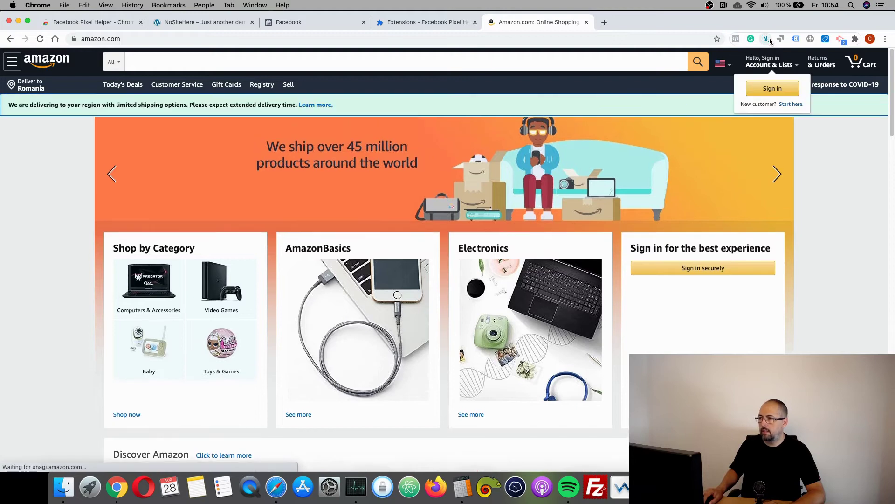
click(736, 39)
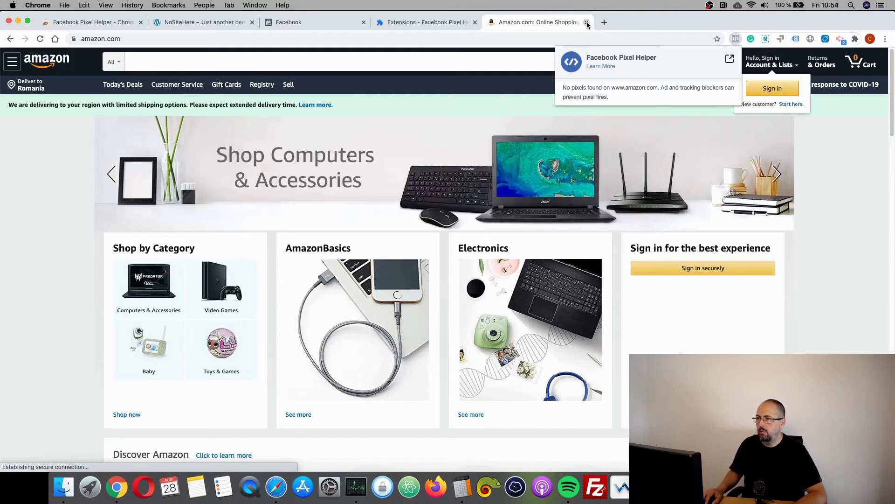
click(587, 22)
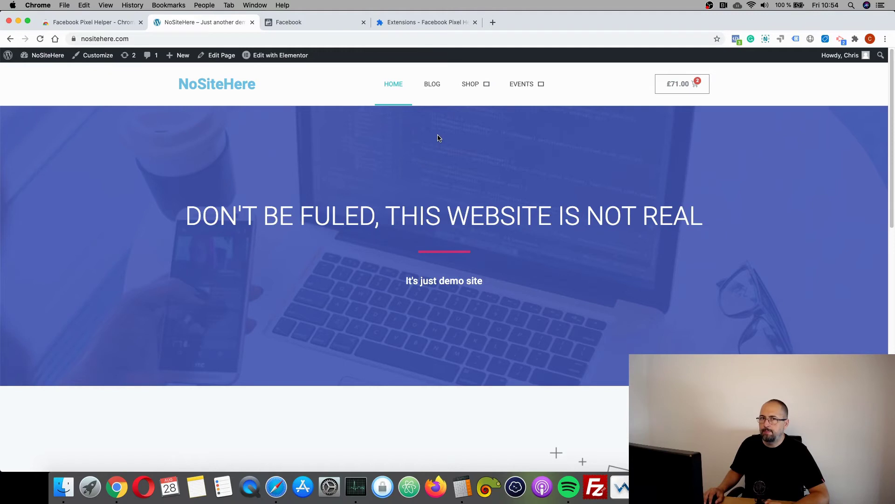
Clear all recorded activity from the Test Events view of NoSiteHere's Pixel in Events Manager
click(314, 27)
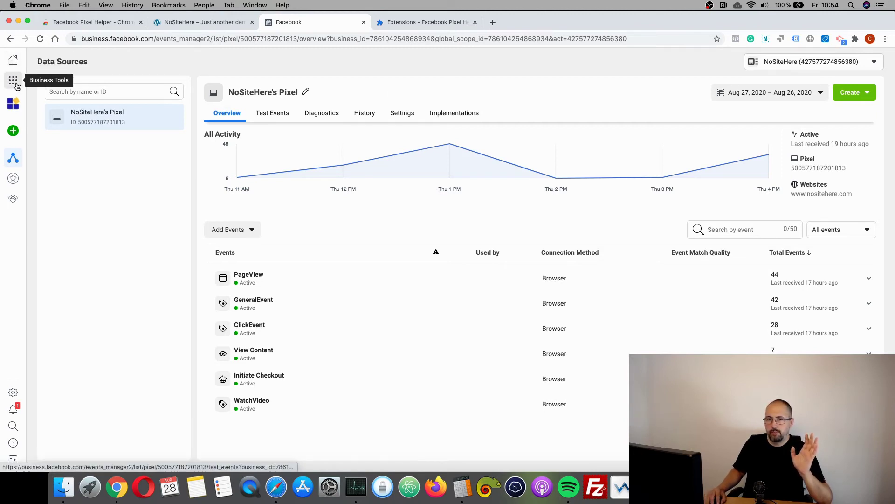
click(14, 81)
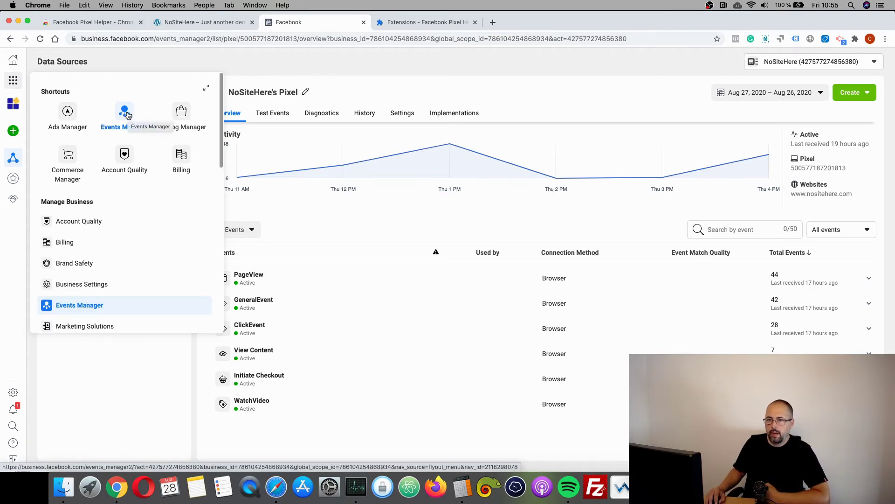
click(477, 92)
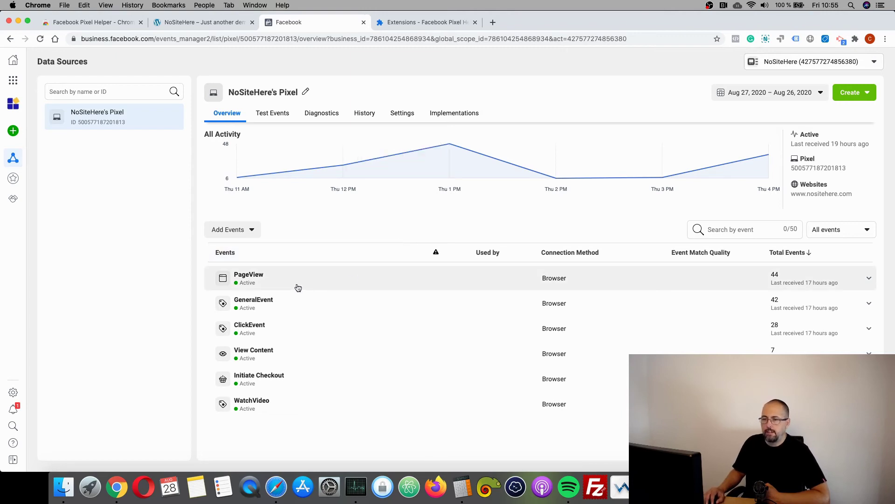
click(280, 114)
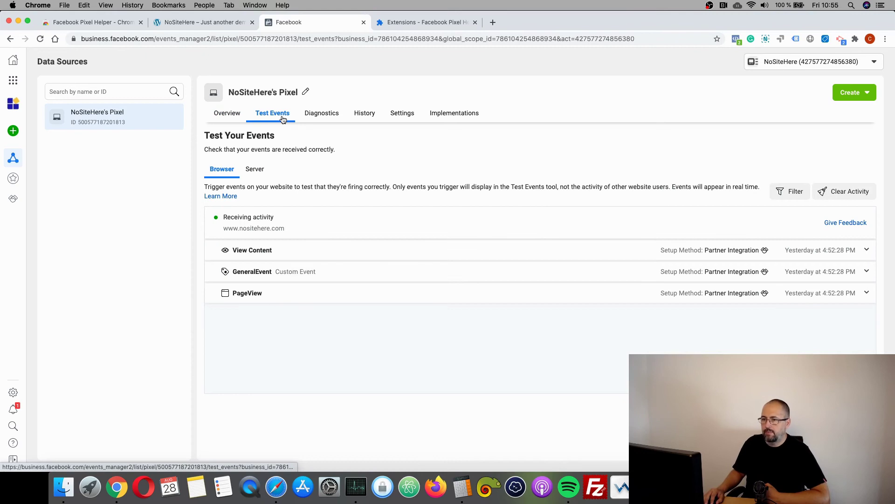
click(843, 192)
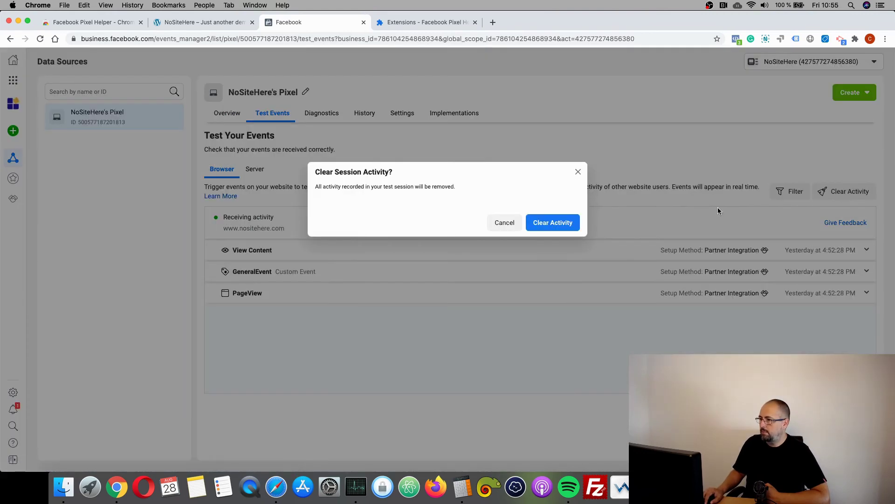
click(535, 222)
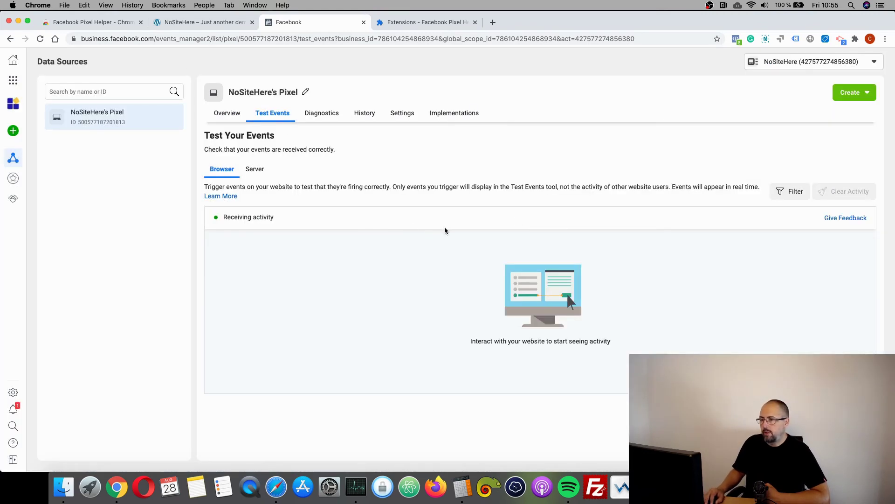
Reload the NoSiteHere site, open the Belt product from SHOP, and add it to the cart
click(79, 22)
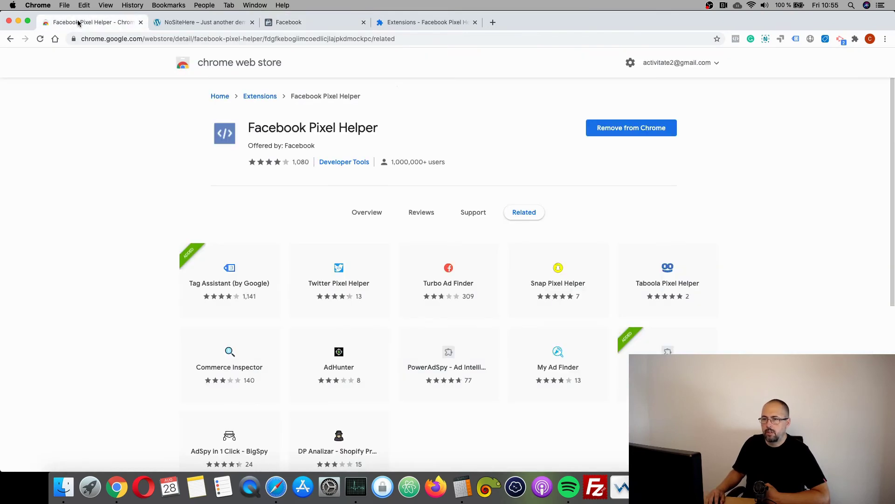
click(169, 22)
click(40, 38)
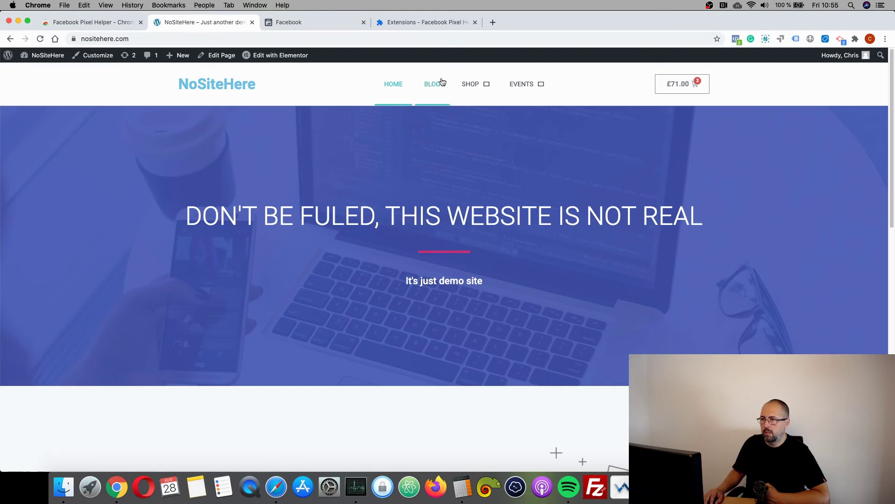
click(468, 84)
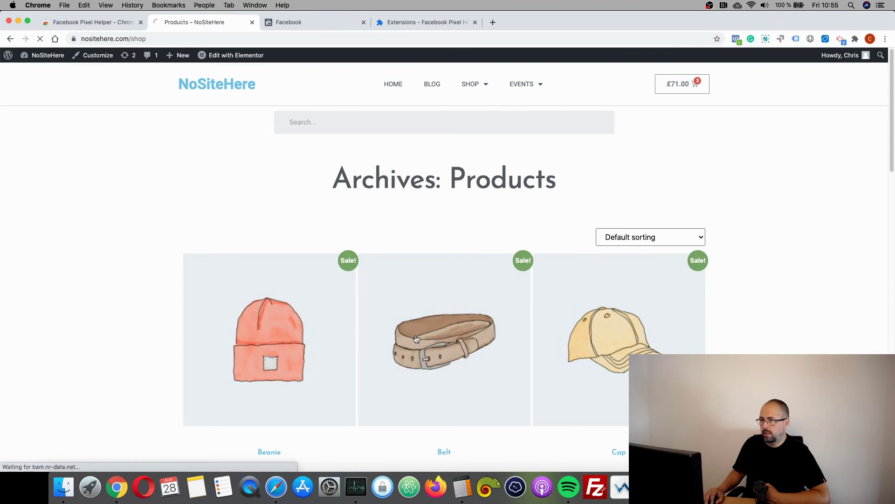
click(415, 339)
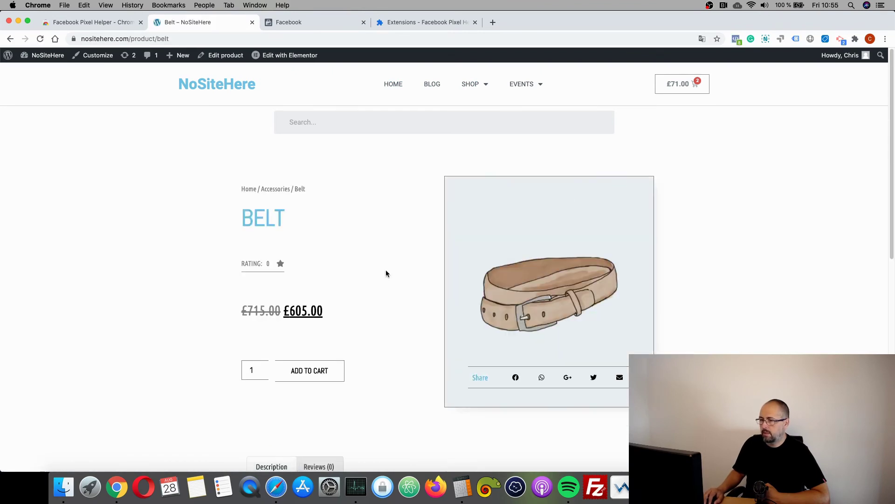
click(296, 378)
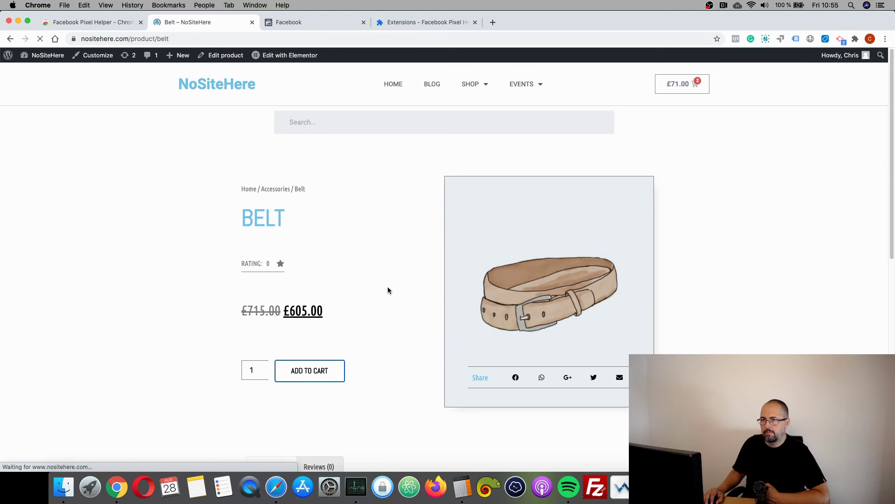
click(306, 23)
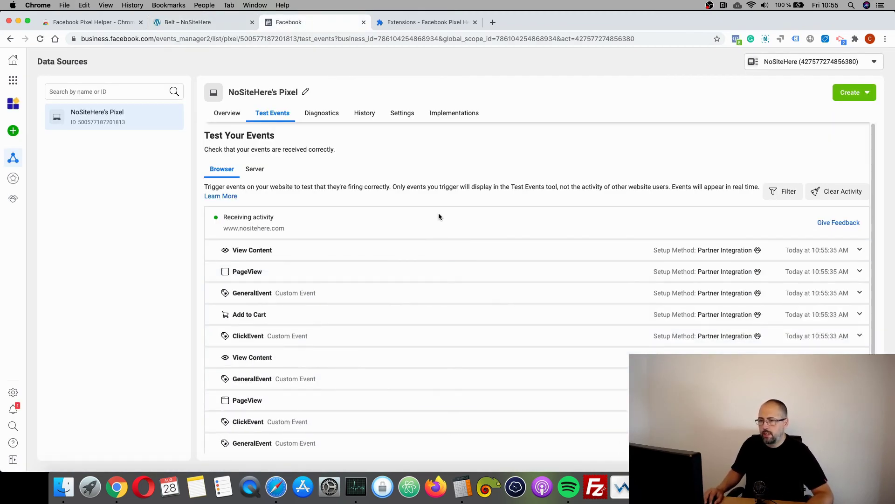
scroll(439, 216, down, 2)
click(357, 203)
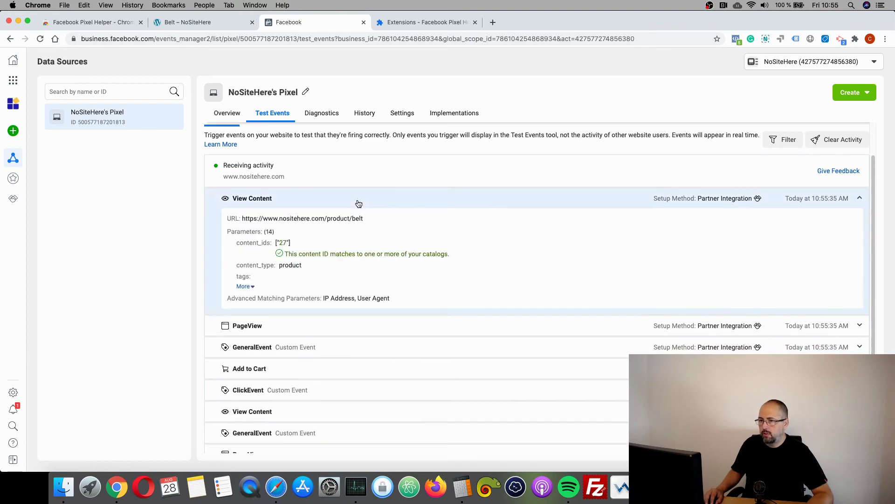
click(244, 287)
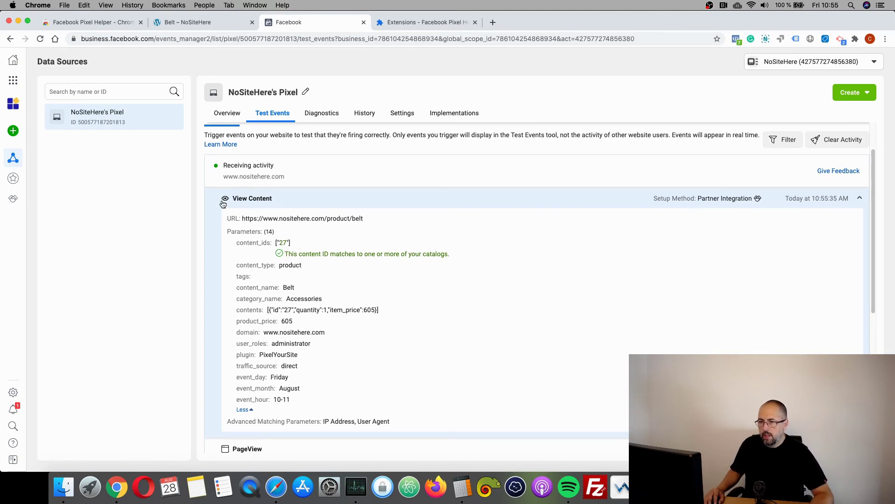
click(301, 204)
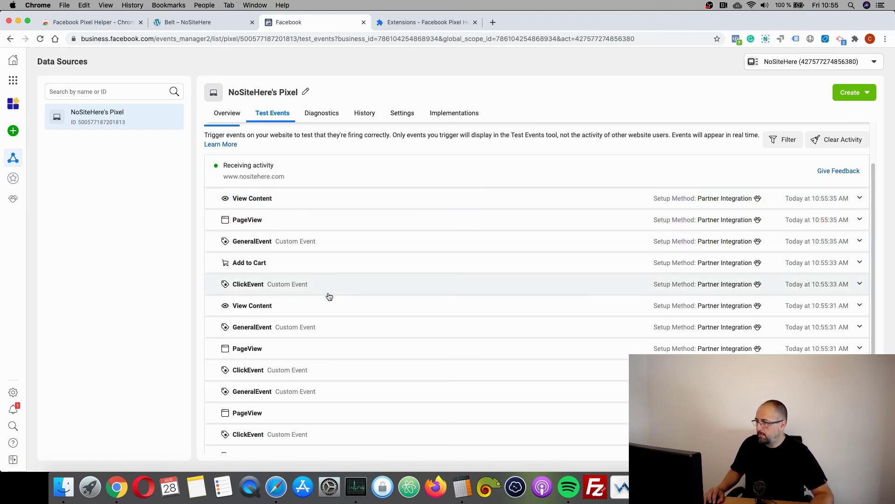
scroll(329, 297, down, 1)
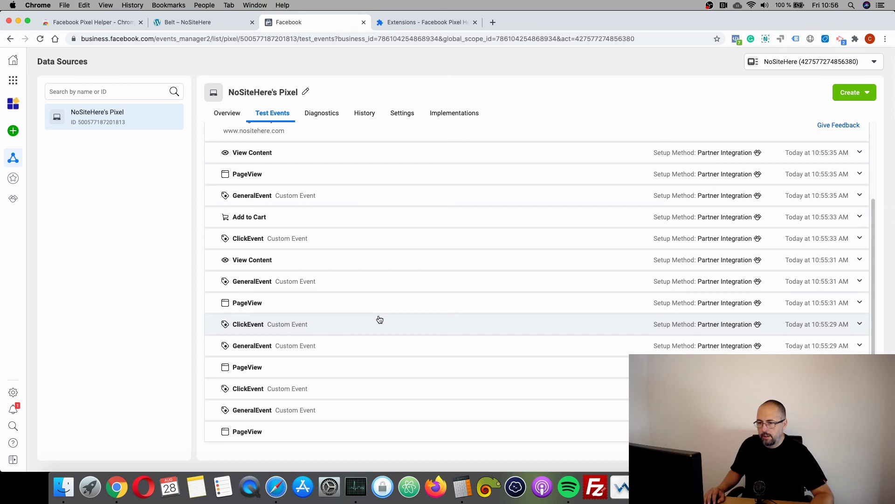
scroll(378, 319, up, 3)
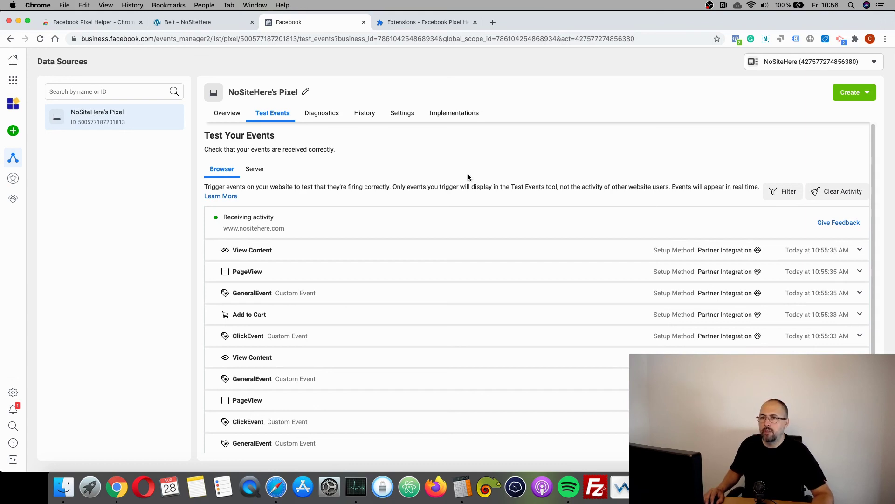
On the Belt product page, inspect ViewContent's custom parameters in Pixel Helper, then dismiss the popup
click(117, 23)
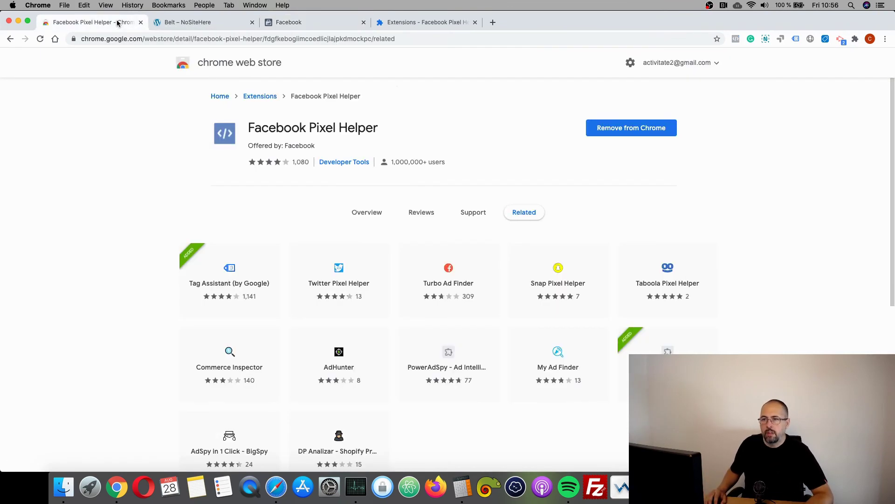
click(187, 22)
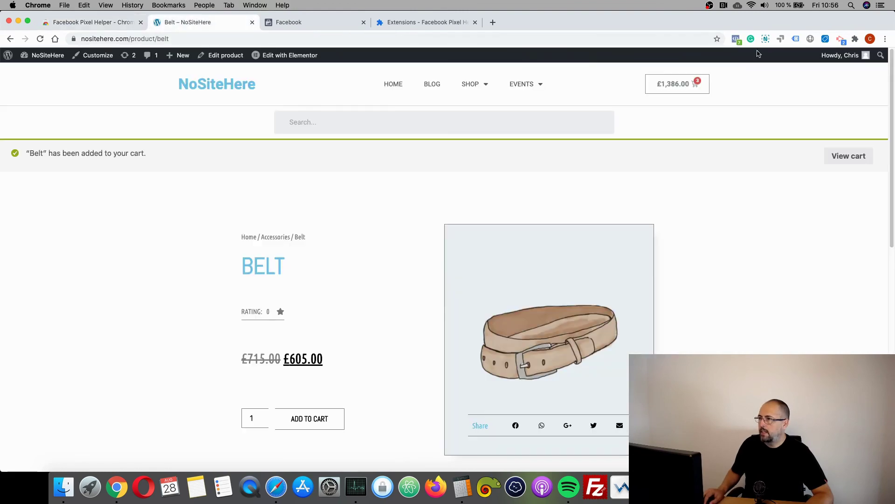
click(735, 40)
click(594, 210)
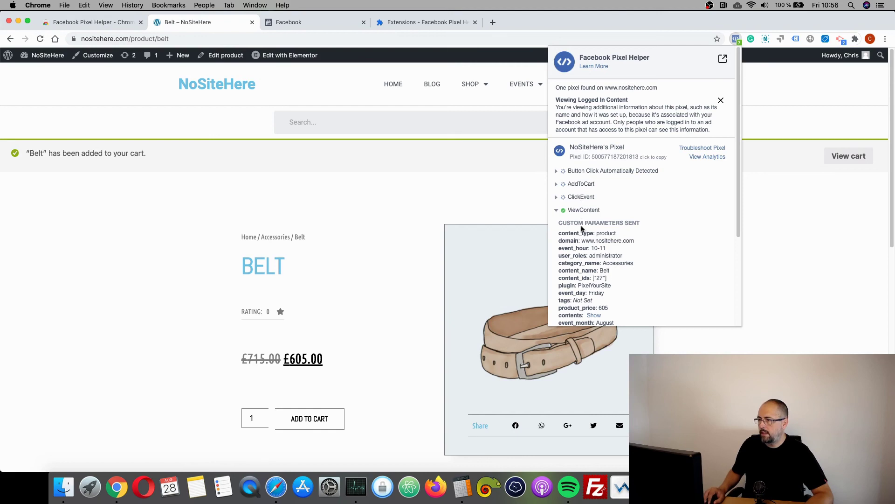
scroll(583, 226, down, 5)
click(423, 203)
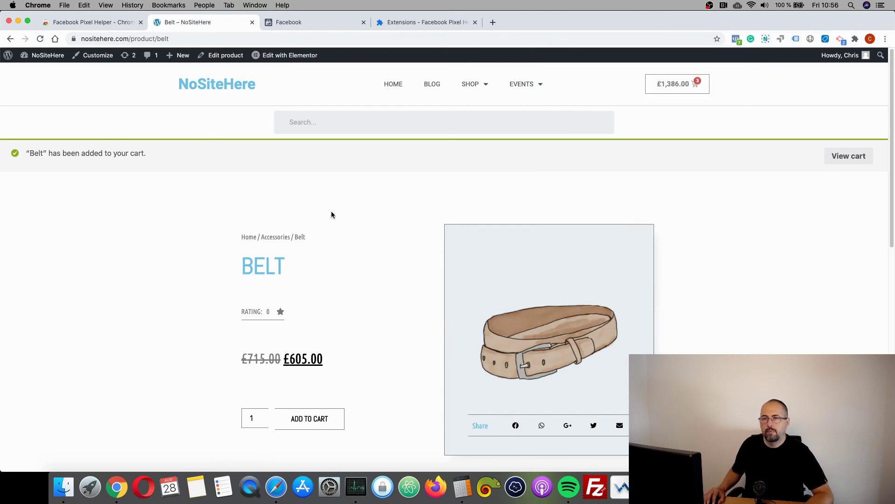